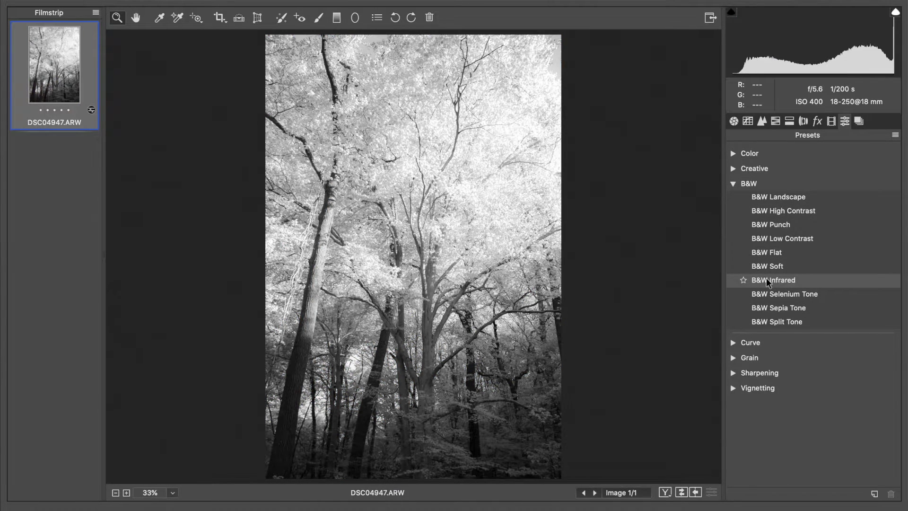
Apply the B&W Infrared preset to DSC04947.ARW from the Presets list
left_click(767, 280)
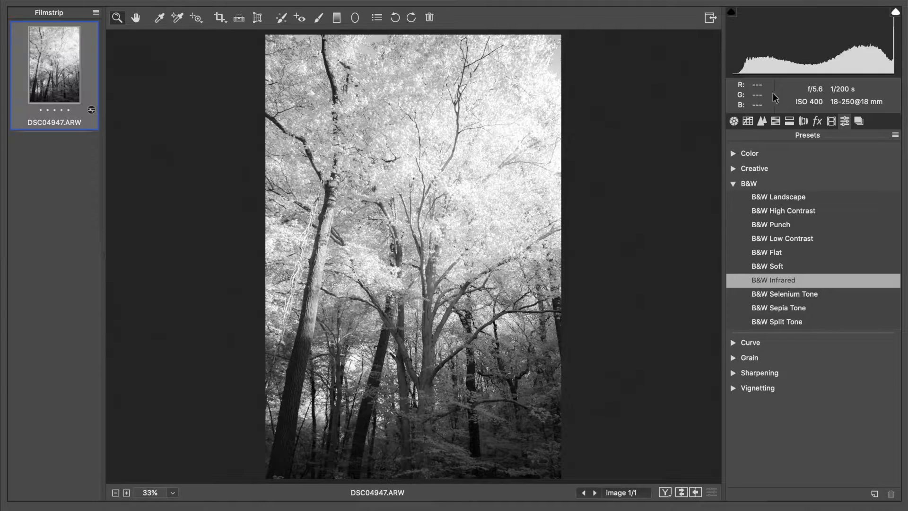
Show the Black & White Mix with Yellows and Greens at +100 and Aquas at +50
left_click(782, 121)
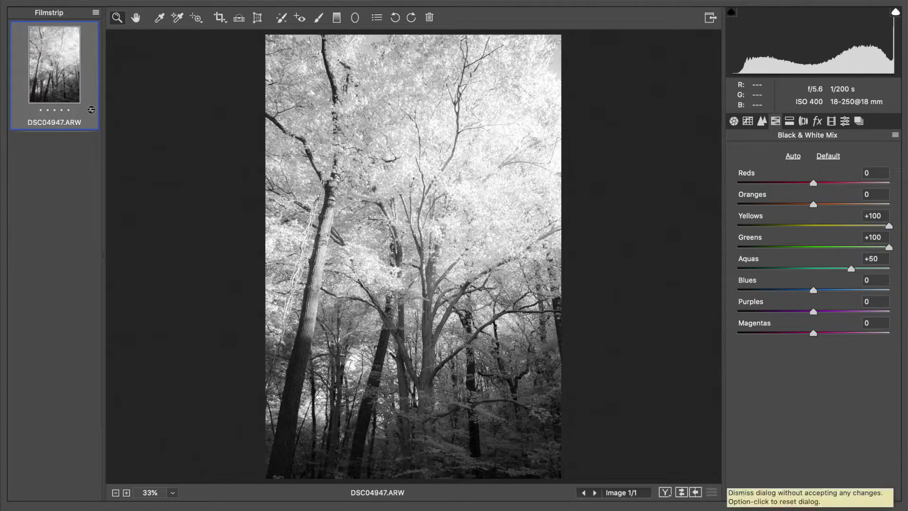
Cancel the Camera Raw edits and reopen DSC04947.ARW from Bridge in full colour
left_click(767, 492)
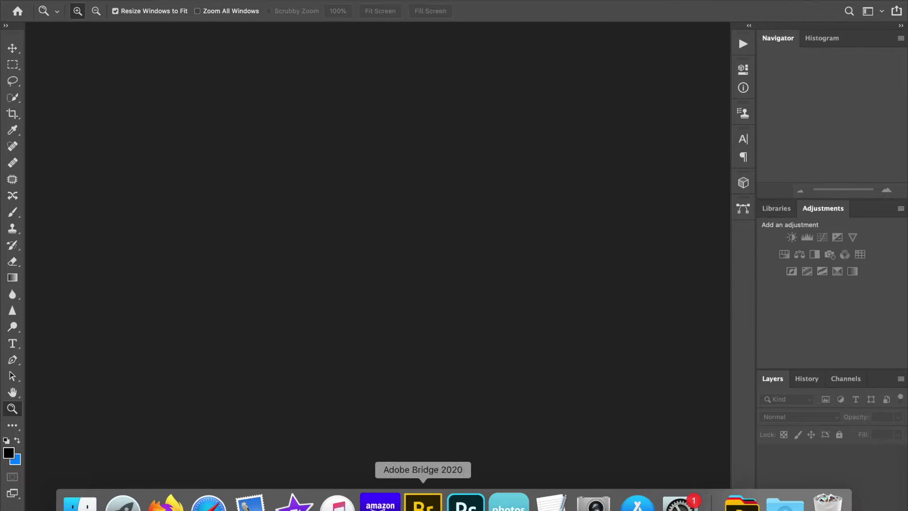
left_click(423, 499)
double_click(161, 435)
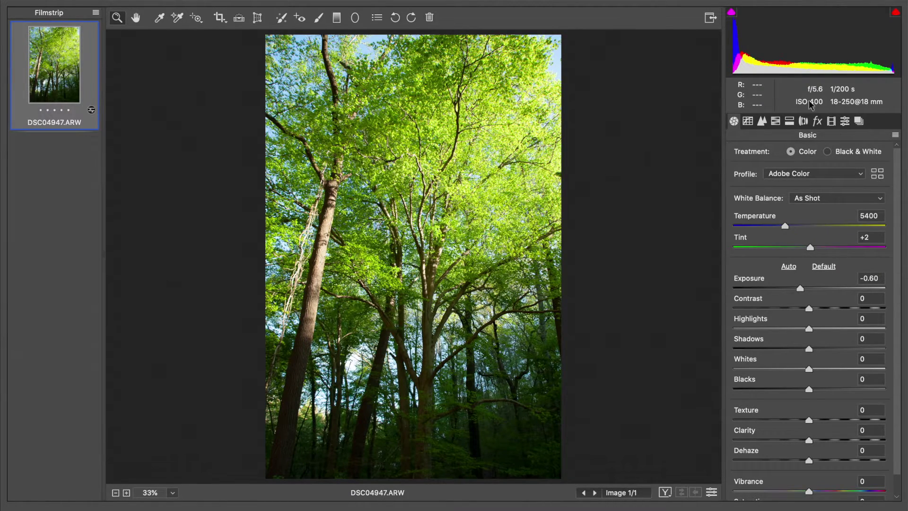
Set the treatment to Black & White and lift Shadows to +58
left_click(838, 150)
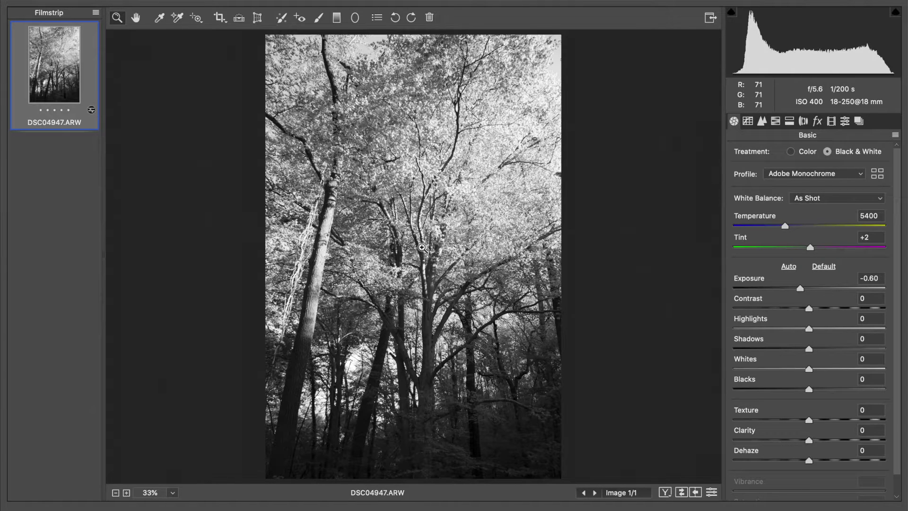
left_click_drag(835, 347, 853, 348)
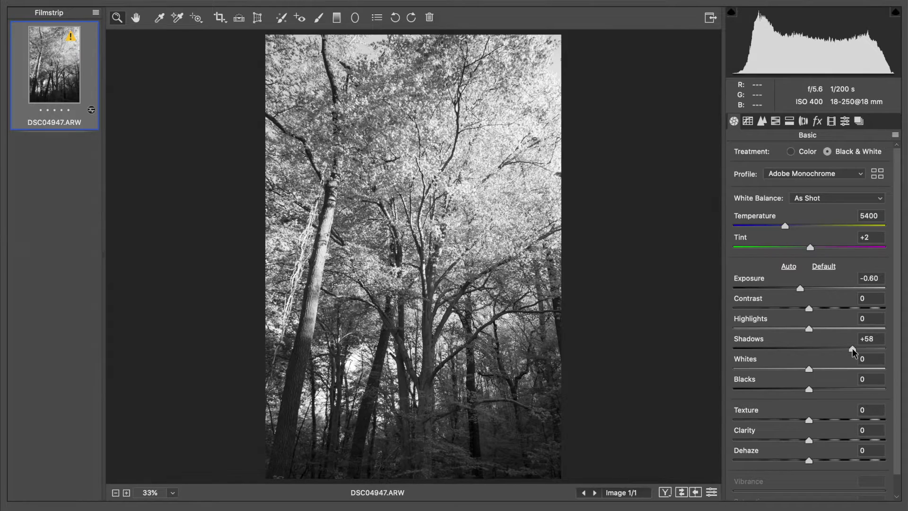
left_click_drag(853, 348, 853, 348)
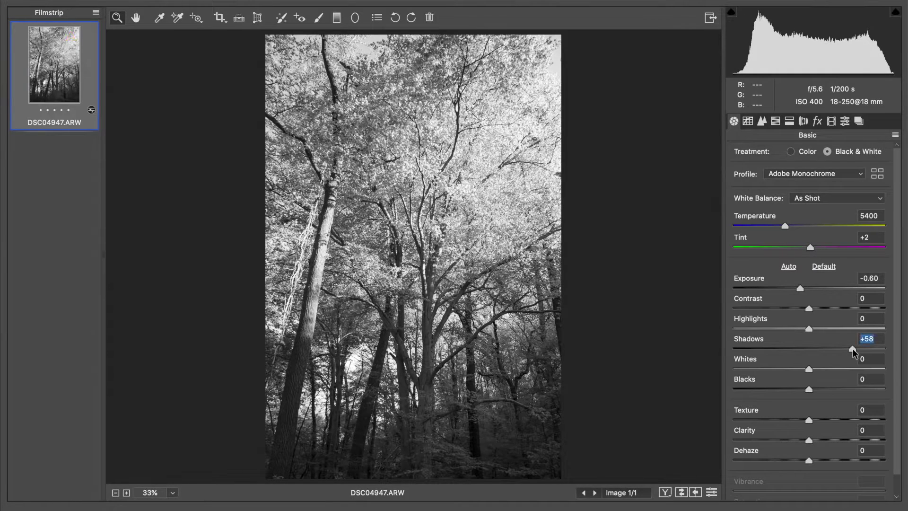
left_click(776, 122)
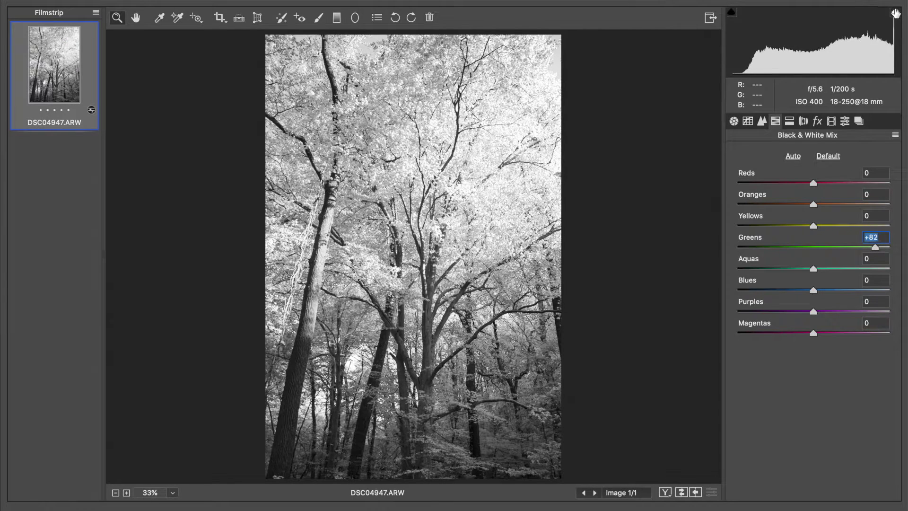
Check the highlight clipping warning on the leaves, then turn it off
left_click(896, 14)
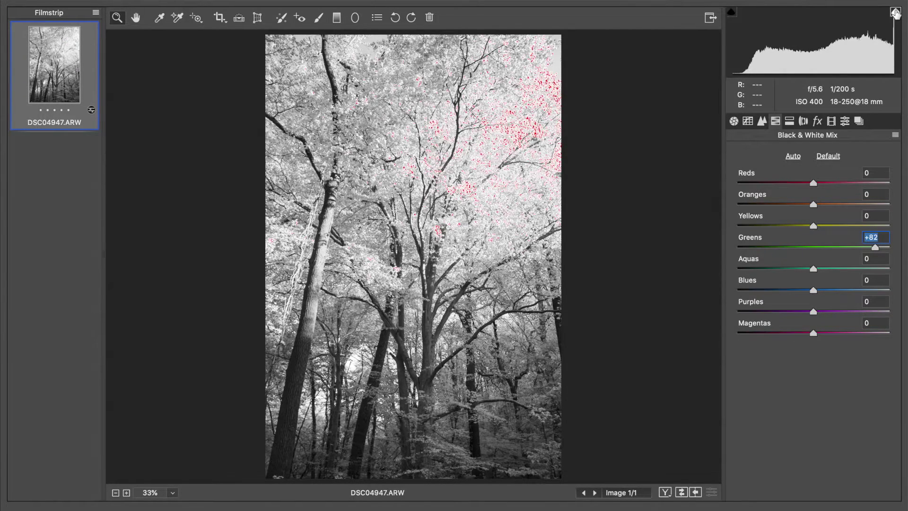
left_click(896, 14)
left_click(898, 13)
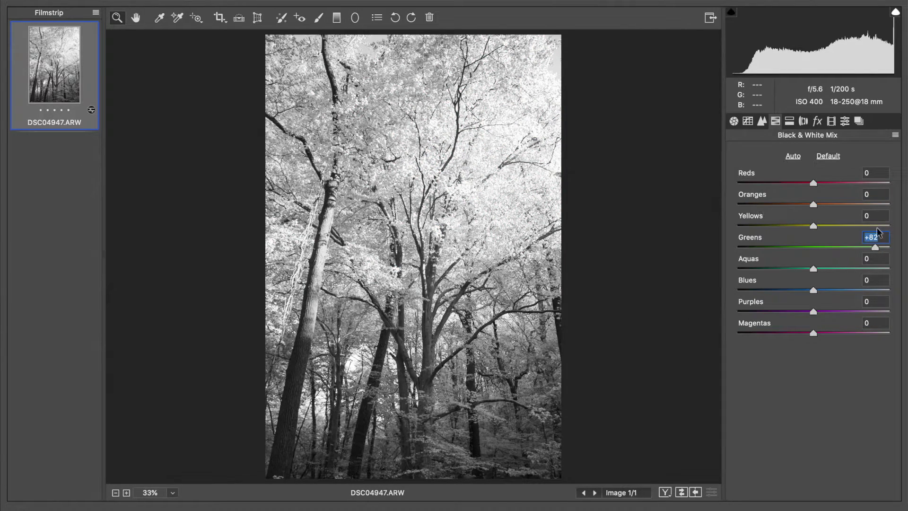
Set the Black & White Mix Yellows to -18 and Blues to -47
left_click(847, 225)
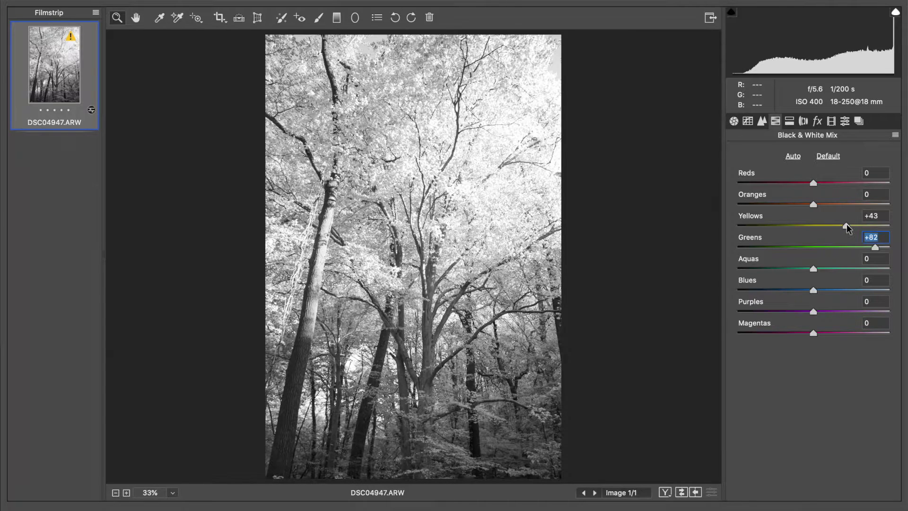
left_click_drag(861, 225, 881, 227)
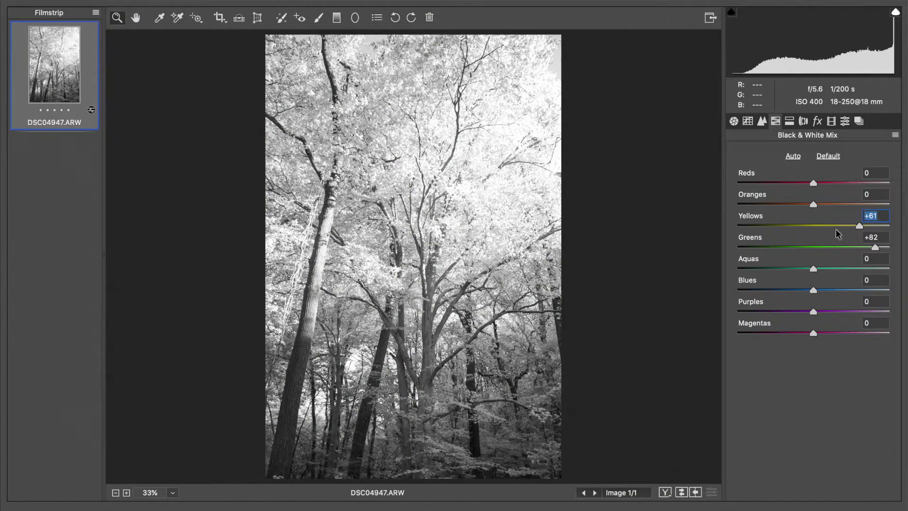
left_click_drag(837, 230, 800, 229)
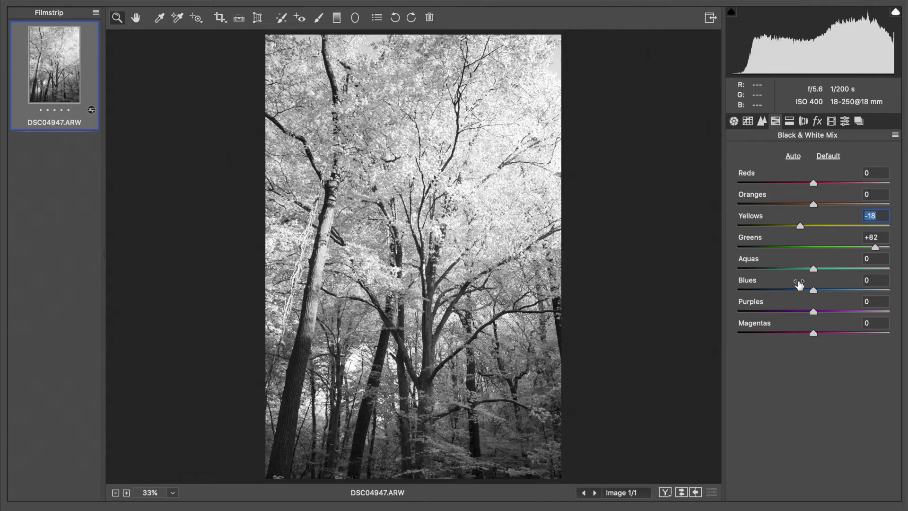
left_click_drag(790, 287, 778, 286)
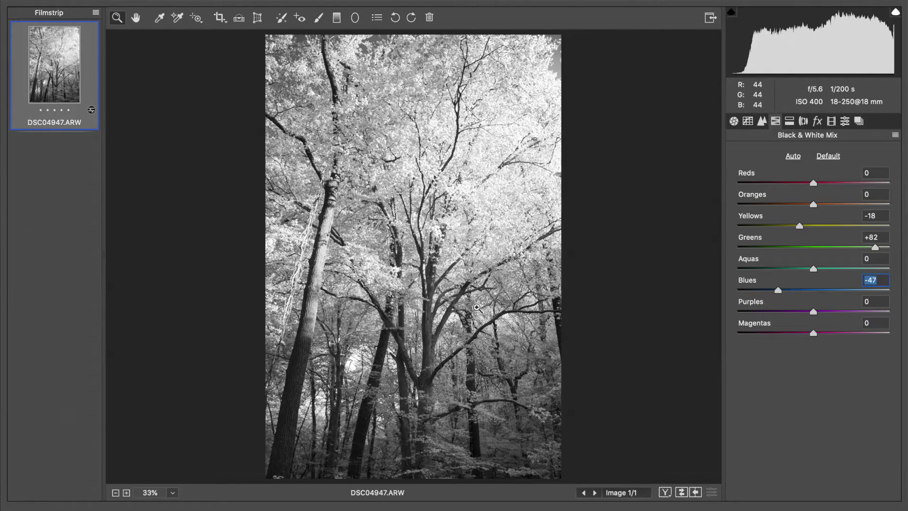
left_click(163, 496)
At 100% zoom, test darkening Blues strongly to -88, then fit the photo in view
left_click(229, 420)
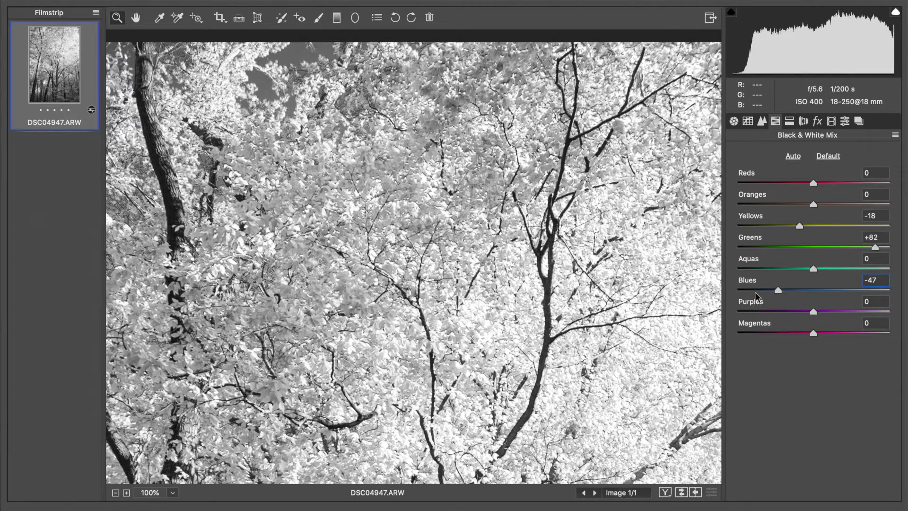
left_click_drag(755, 294, 745, 293)
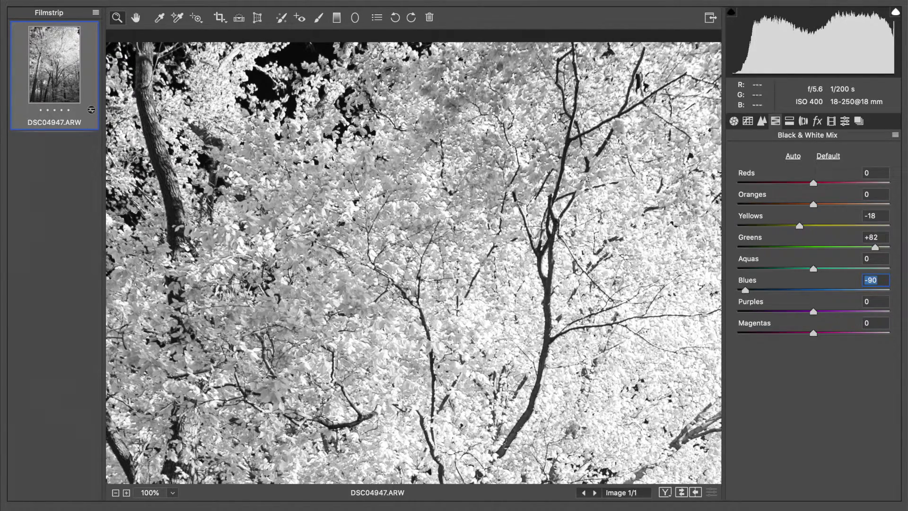
left_click(157, 495)
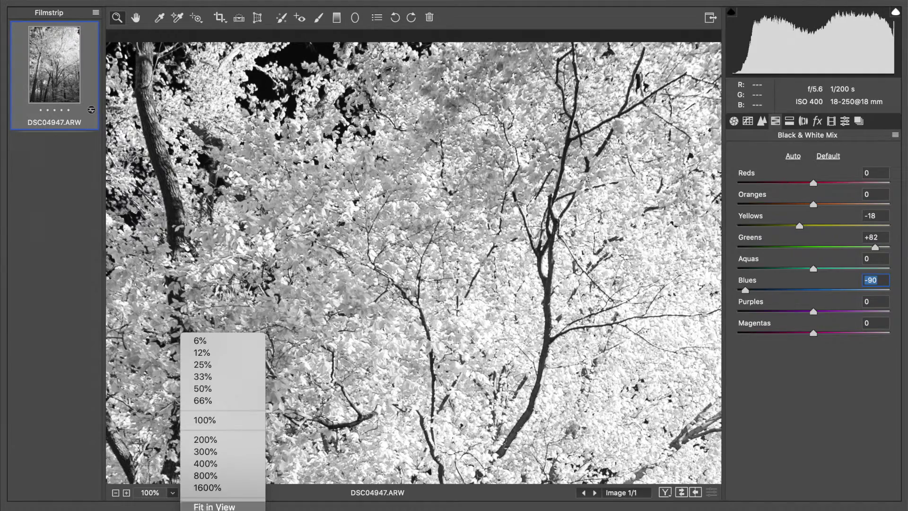
left_click(223, 497)
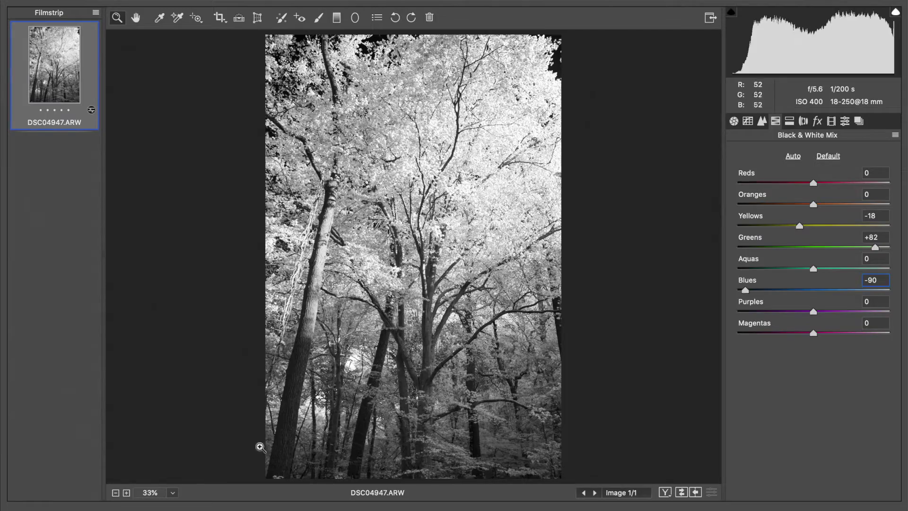
Ease Blues back to -42 at 100% and return to Fit in View
left_click(170, 494)
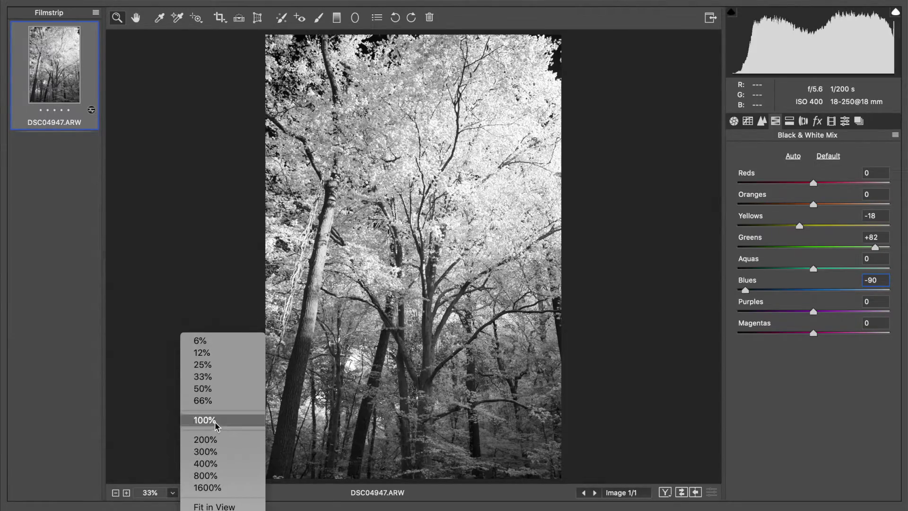
left_click(204, 420)
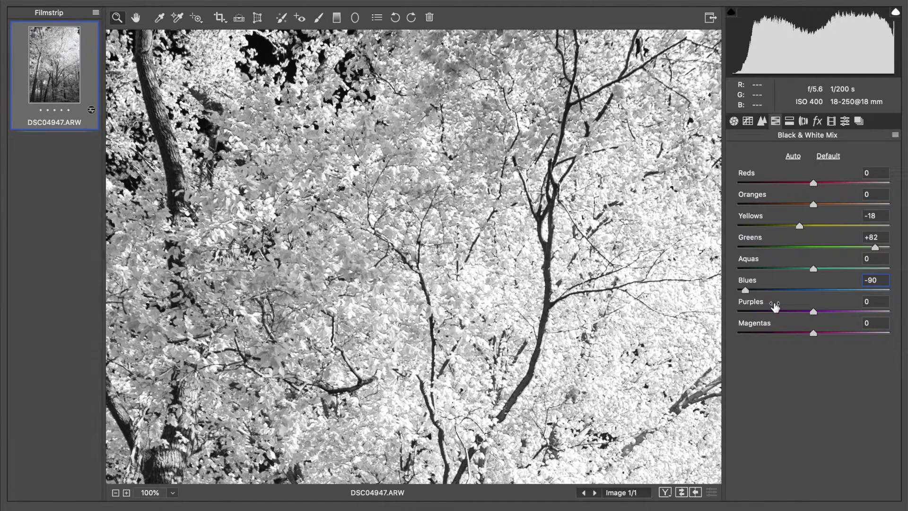
left_click_drag(779, 290, 781, 291)
scroll(332, 332, "down", 10)
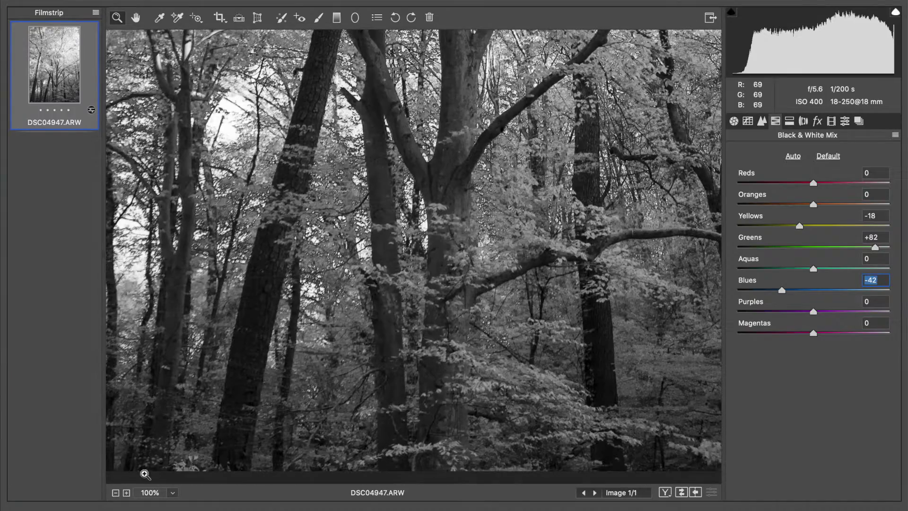
left_click(158, 493)
left_click(194, 507)
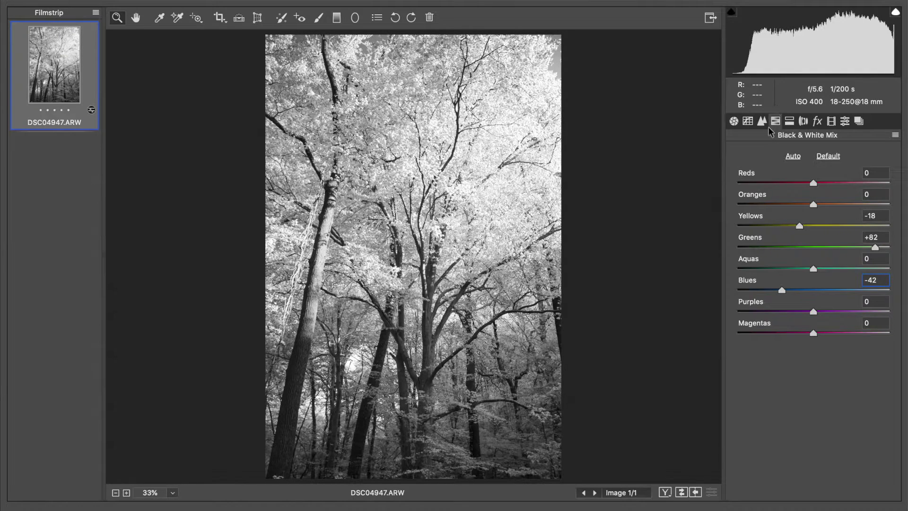
Raise Contrast to +9 in the Basic panel
left_click(733, 122)
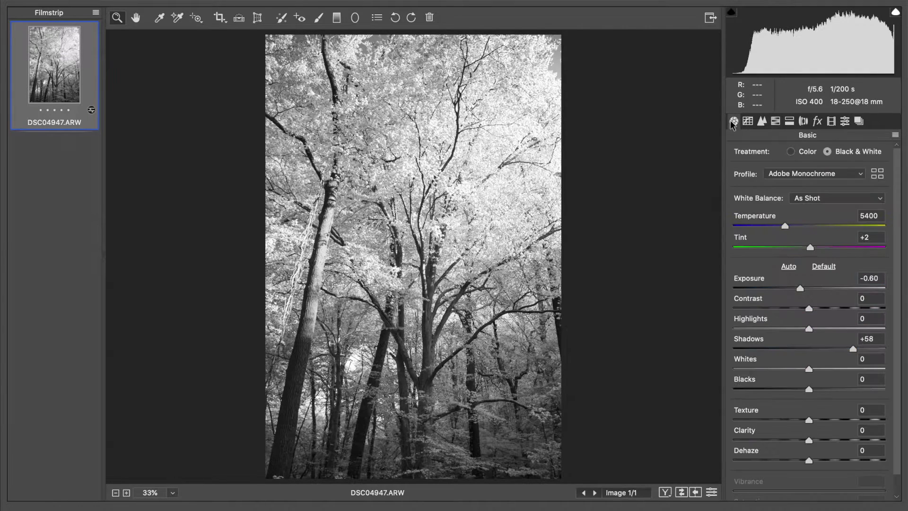
left_click(814, 309)
left_click_drag(815, 309, 818, 313)
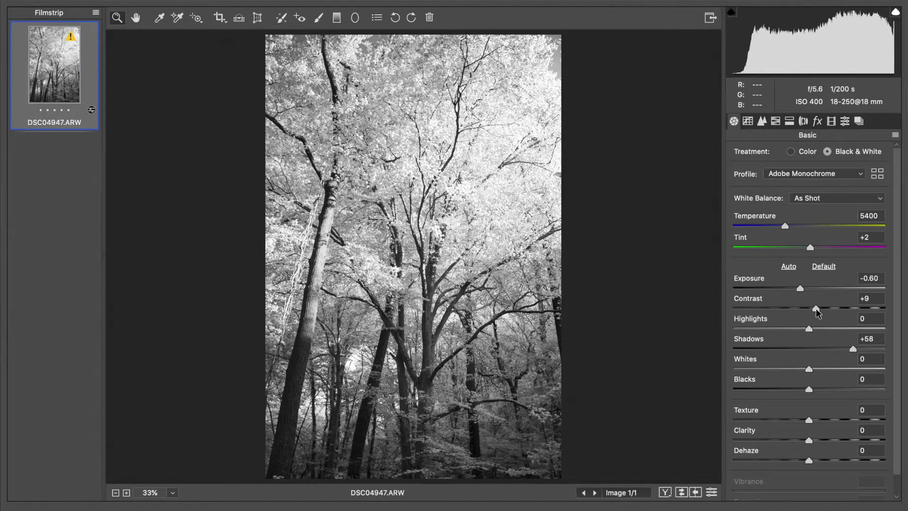
left_click(818, 313)
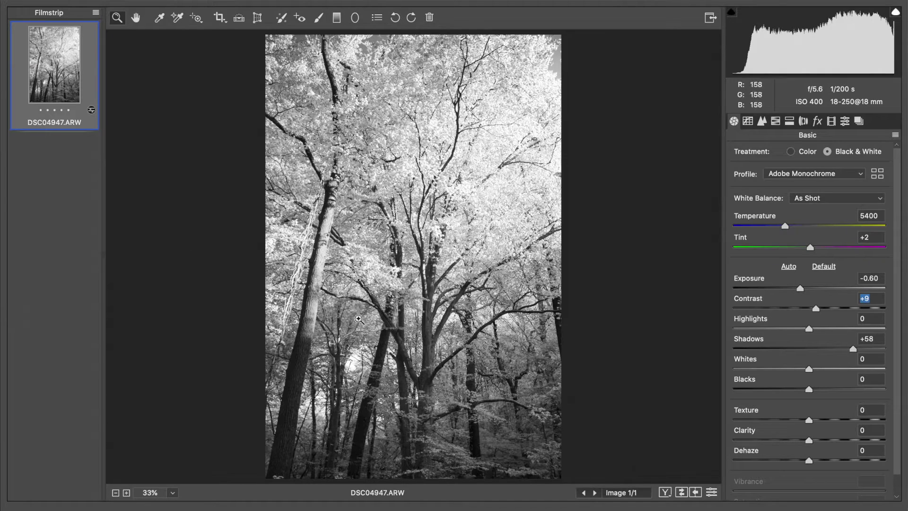
Crop the photo to trim a thin strip off the bottom
left_click(219, 17)
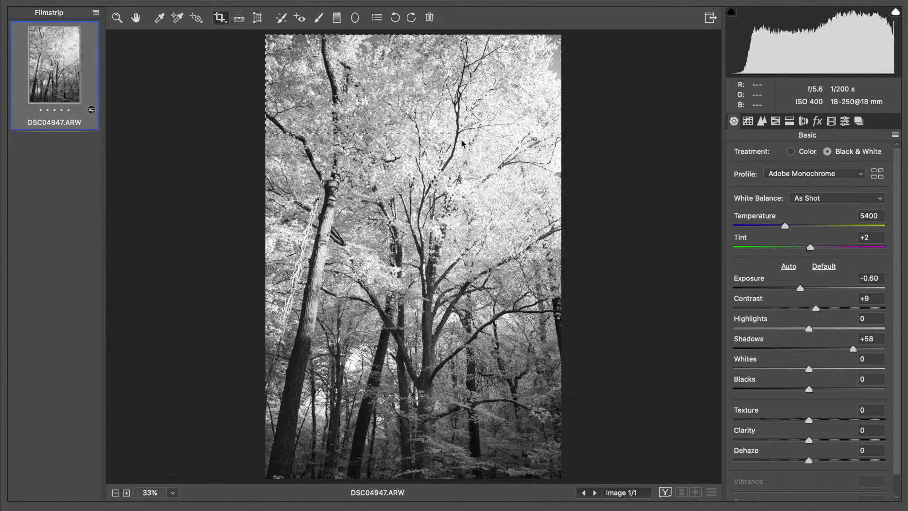
left_click_drag(655, 444, 266, 35)
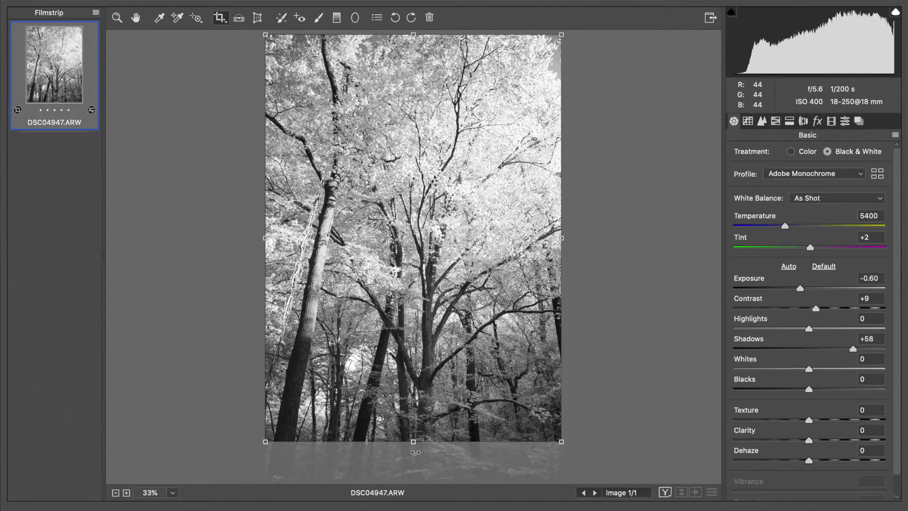
left_click_drag(400, 439, 397, 462)
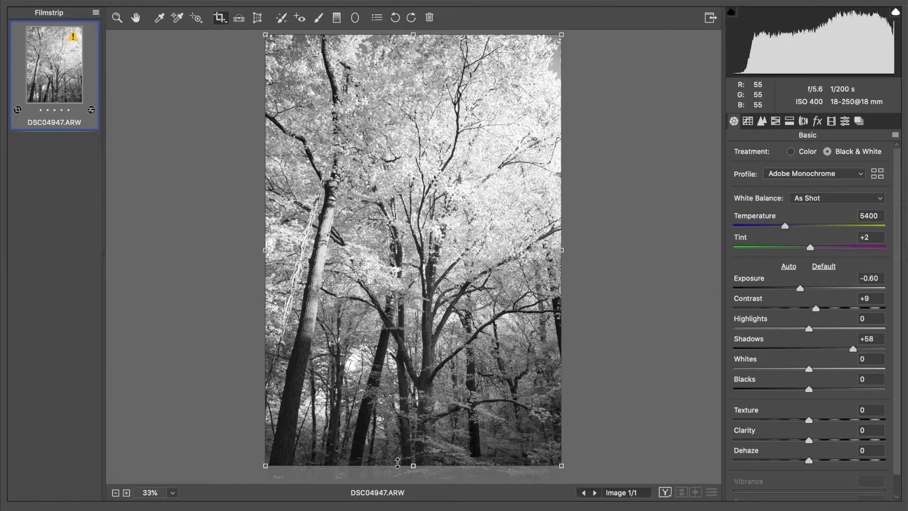
key("Return")
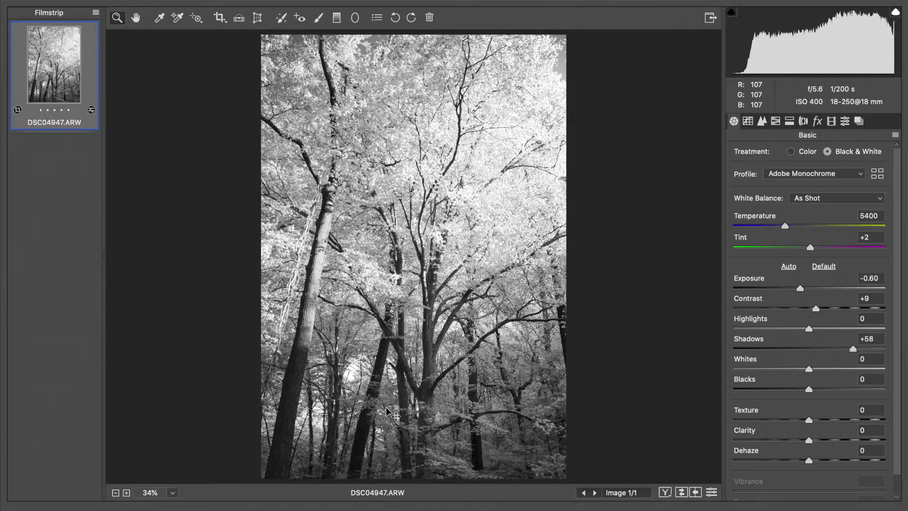
Paint an Adjustment Brush stroke with added contrast and clarity onto the lower trees
left_click(320, 18)
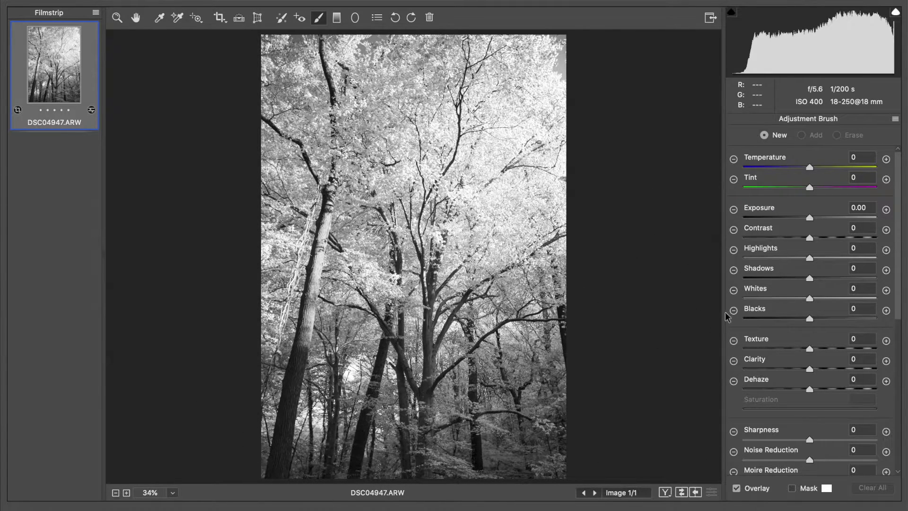
left_click(817, 240)
left_click(819, 370)
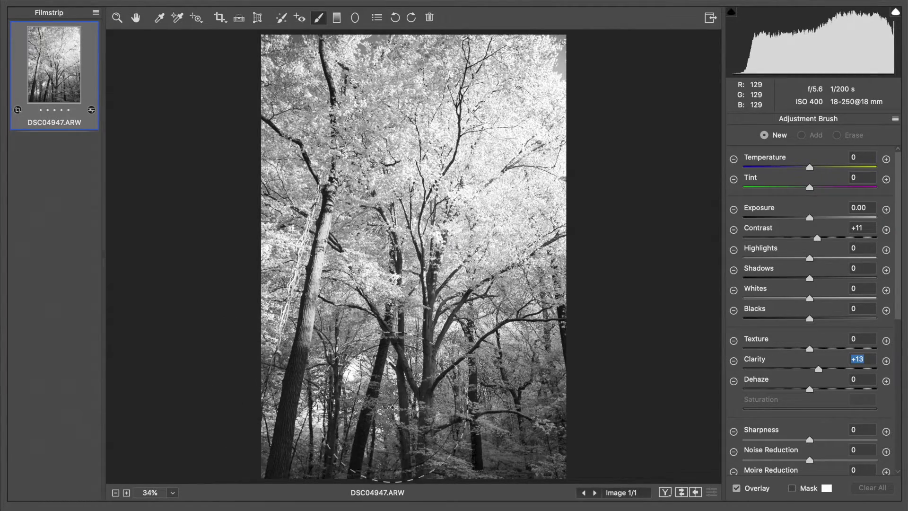
left_click(340, 412)
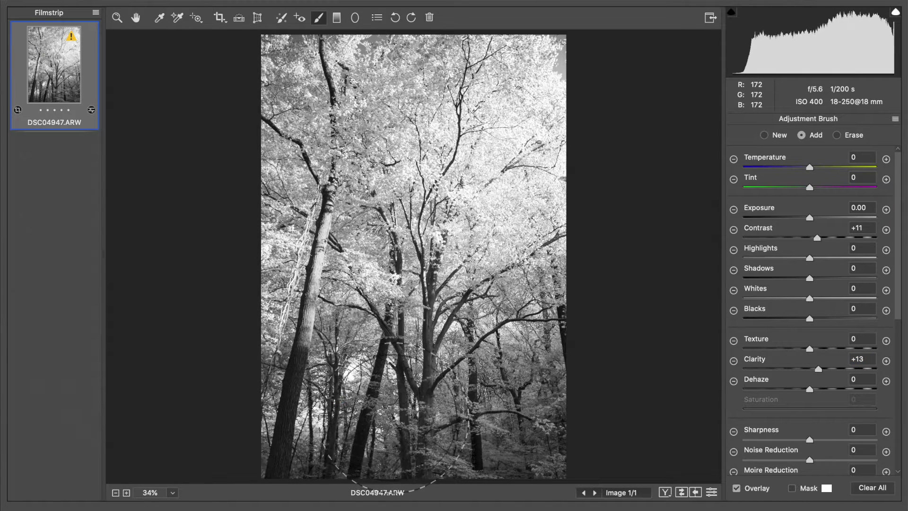
left_click(482, 409)
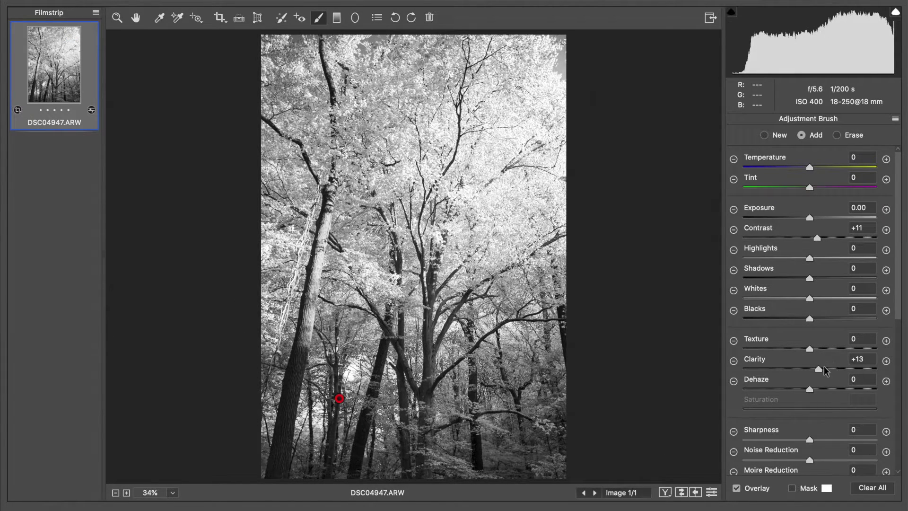
Raise the brushed Clarity to +30 and Contrast to +12
left_click_drag(824, 369, 830, 372)
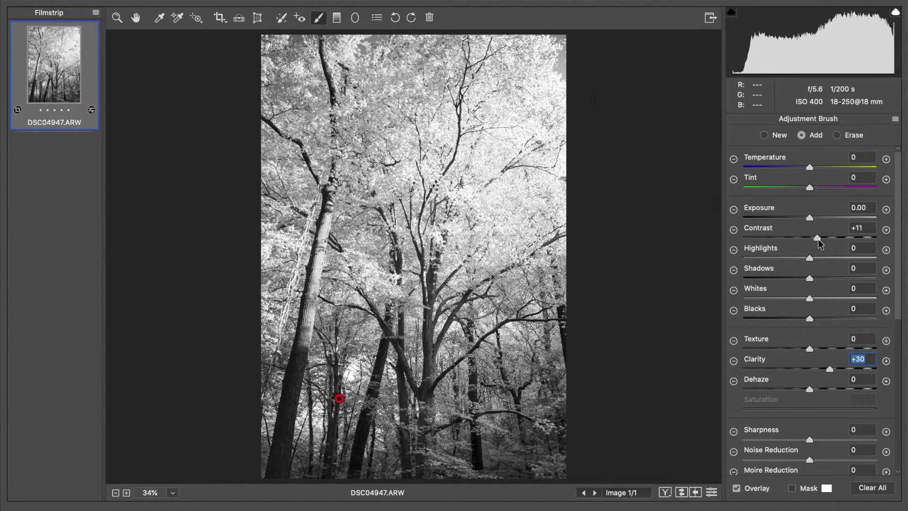
left_click_drag(818, 239, 819, 239)
left_click(136, 18)
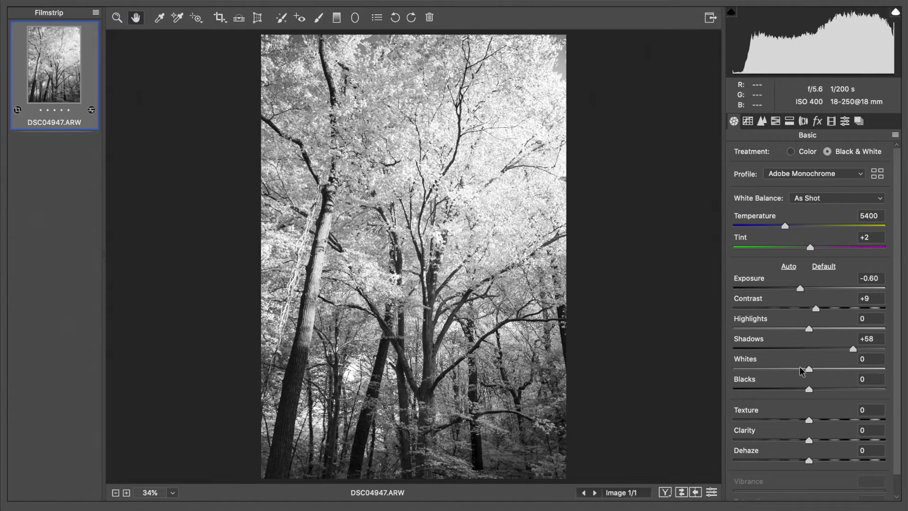
left_click(337, 17)
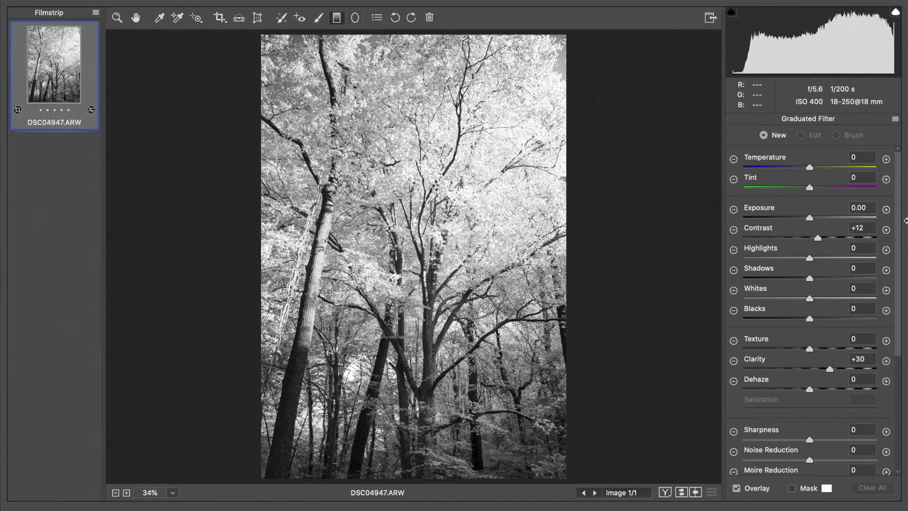
Darken the top-right corner with a graduated filter at Contrast 0 and Exposure -0.55
left_click(857, 227)
type("00")
left_click_drag(809, 217, 807, 217)
left_click(805, 218)
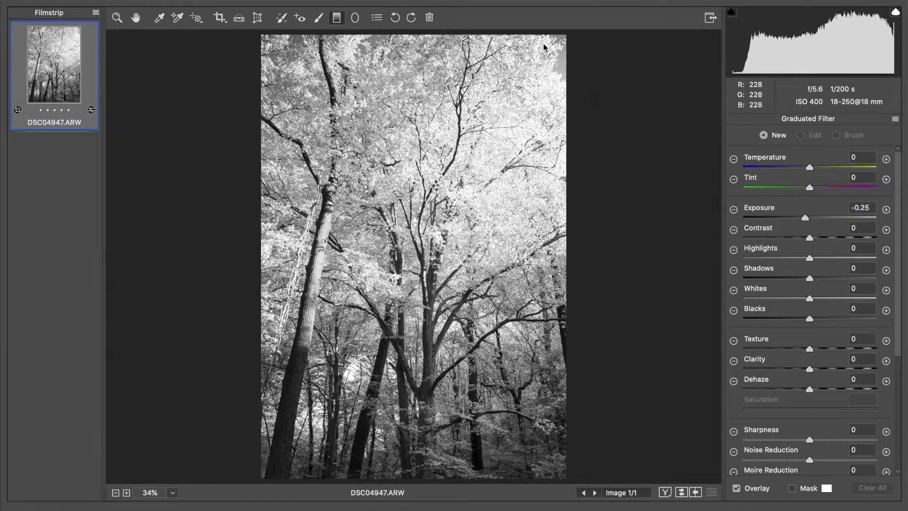
left_click_drag(543, 44, 501, 100)
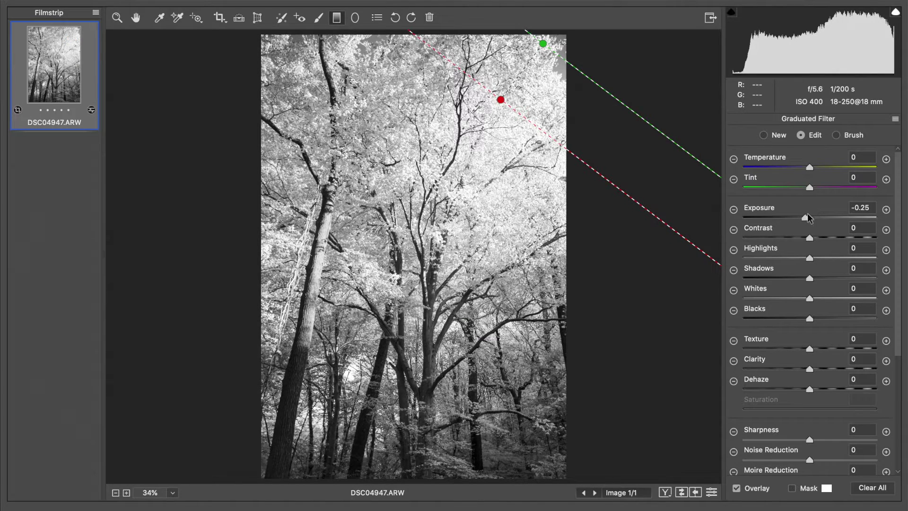
left_click_drag(805, 219, 803, 218)
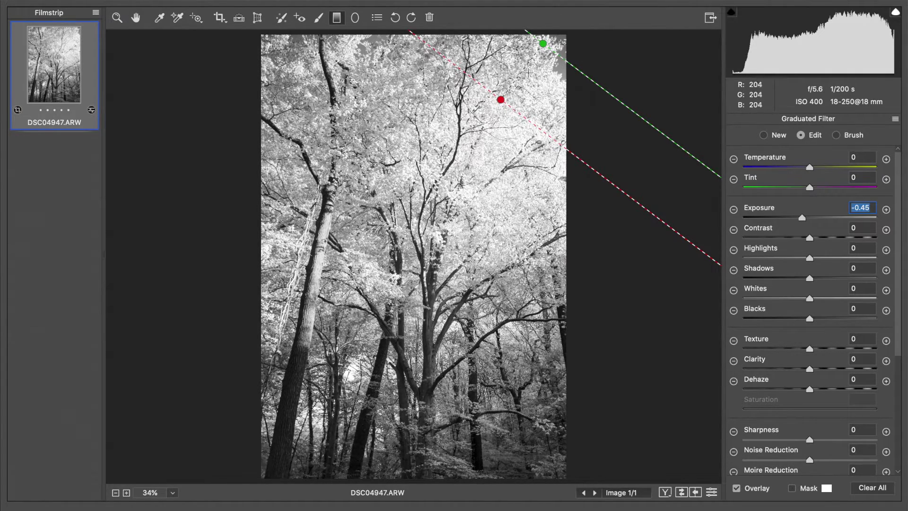
mouse_move(501, 100)
left_mouse_down()
mouse_move(471, 138)
mouse_move(505, 94)
mouse_move(512, 108)
left_mouse_up()
left_click_drag(802, 217, 801, 217)
Add a second gradient darkening the top-left corner at Exposure -0.35
left_click_drag(284, 59, 329, 119)
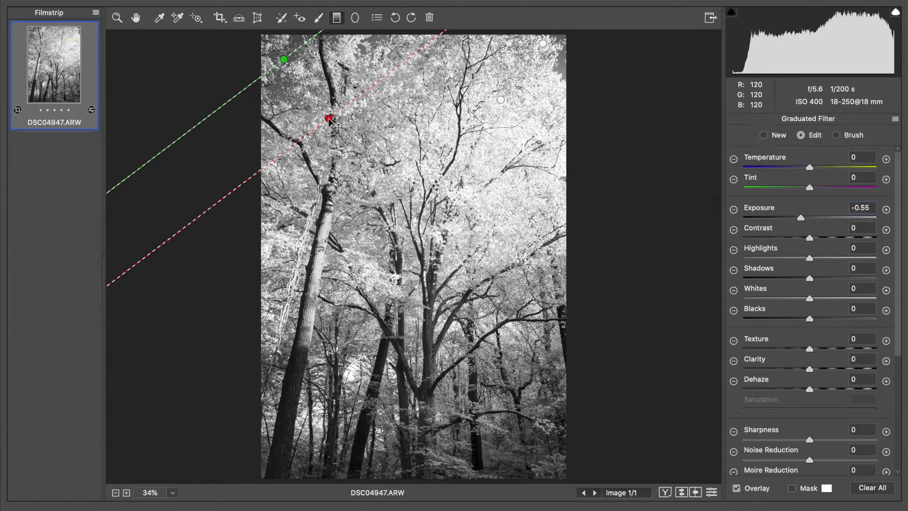
left_click(136, 18)
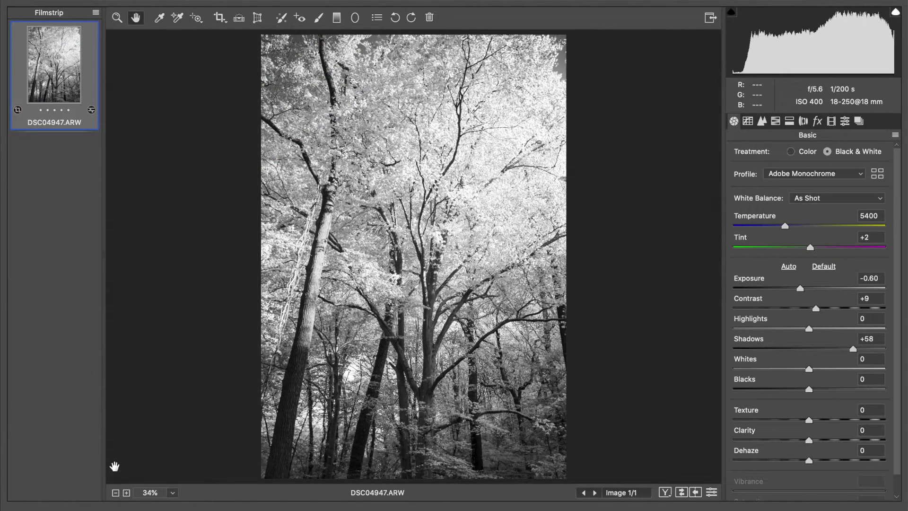
left_click(337, 18)
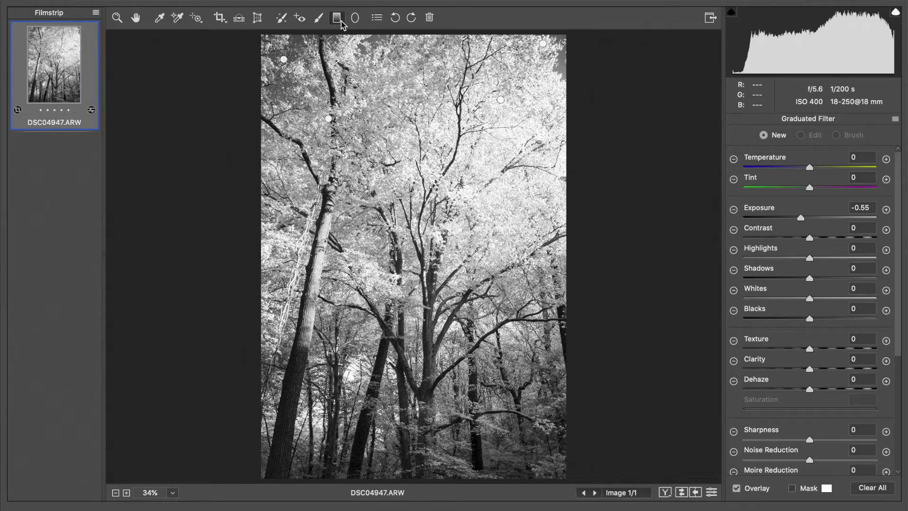
left_click(332, 119)
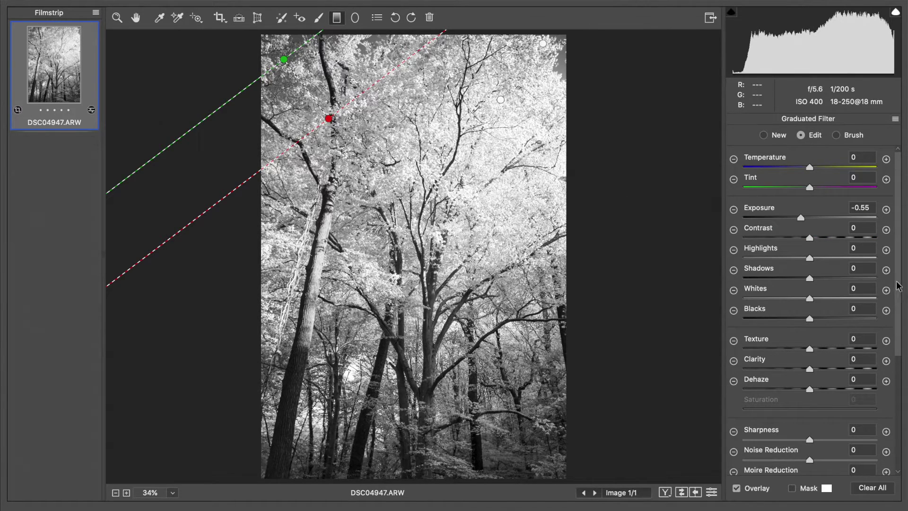
left_click_drag(802, 216, 805, 220)
left_click(136, 17)
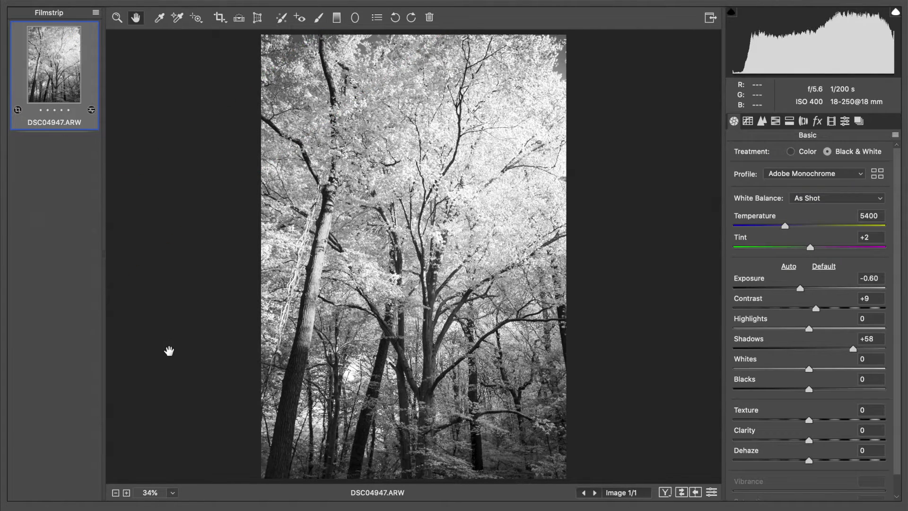
Inspect the darker trunks at 100% and raise Sharpening Amount from 40 to 66
left_click(115, 493)
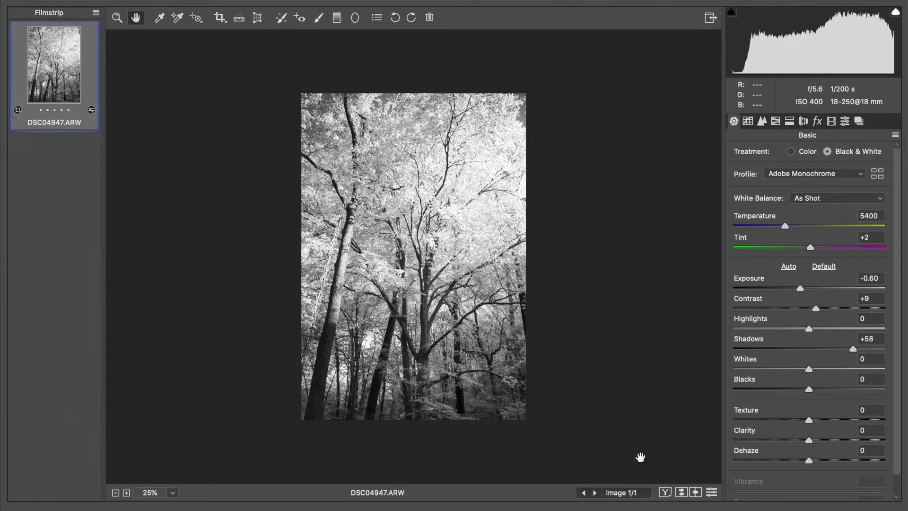
left_click(172, 492)
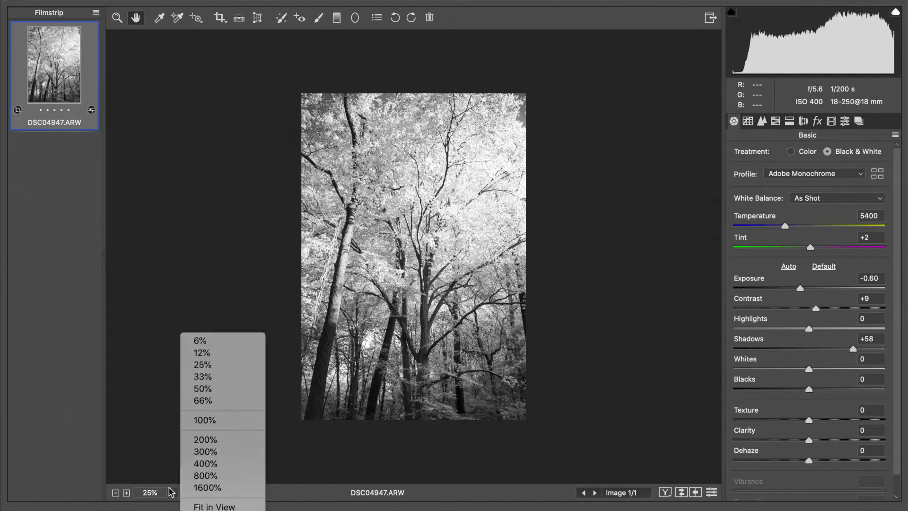
left_click(205, 420)
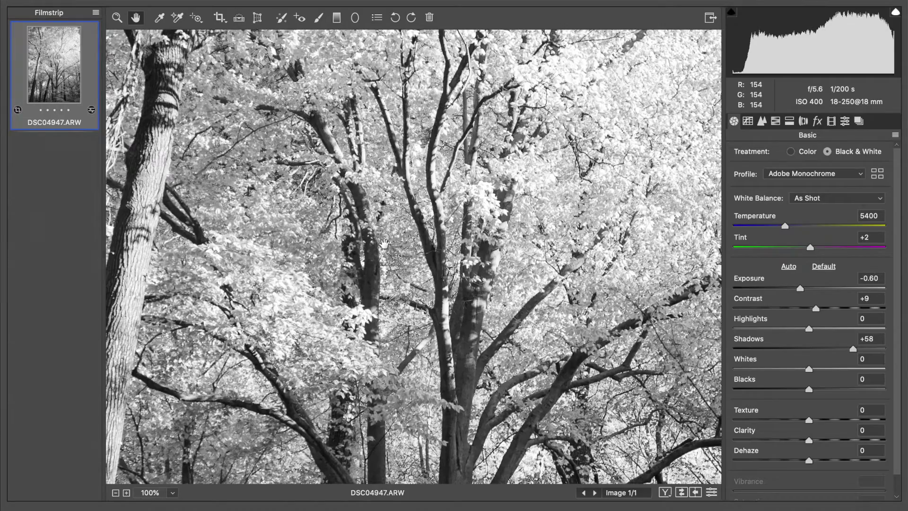
left_click_drag(384, 244, 386, 127)
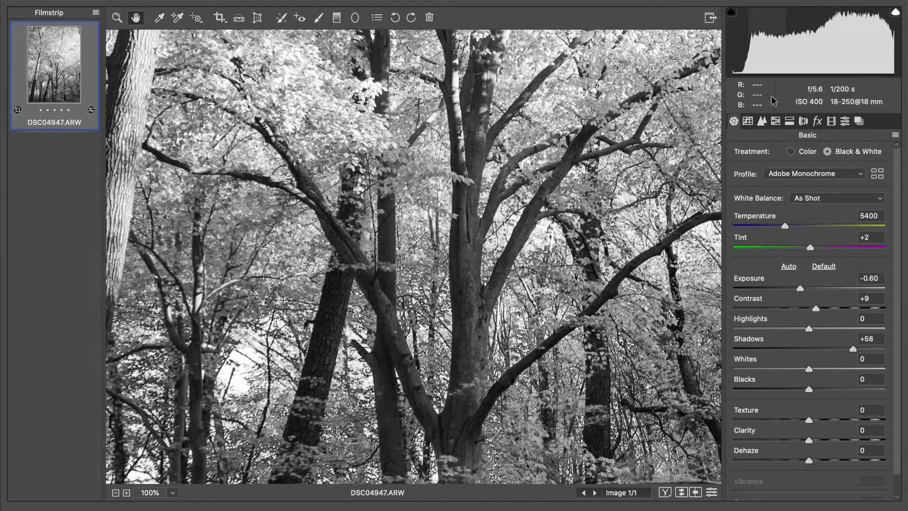
left_click(761, 121)
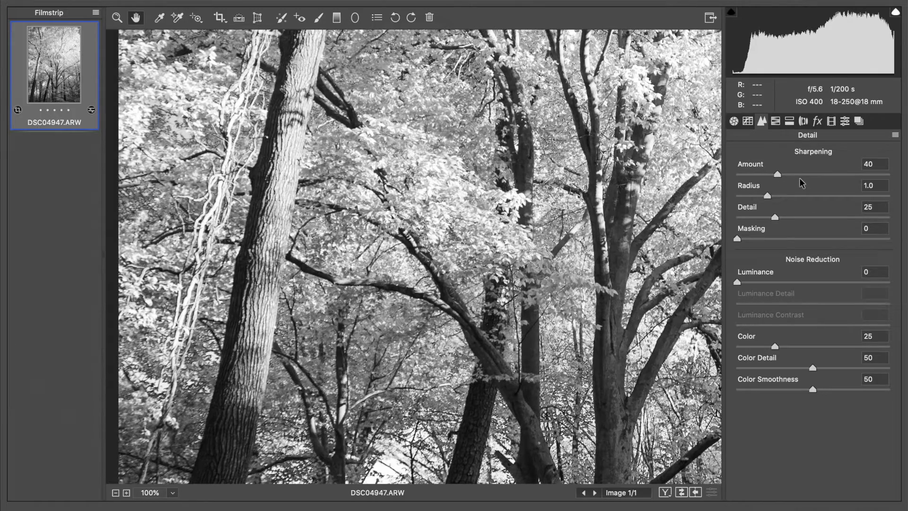
left_click_drag(801, 174, 803, 173)
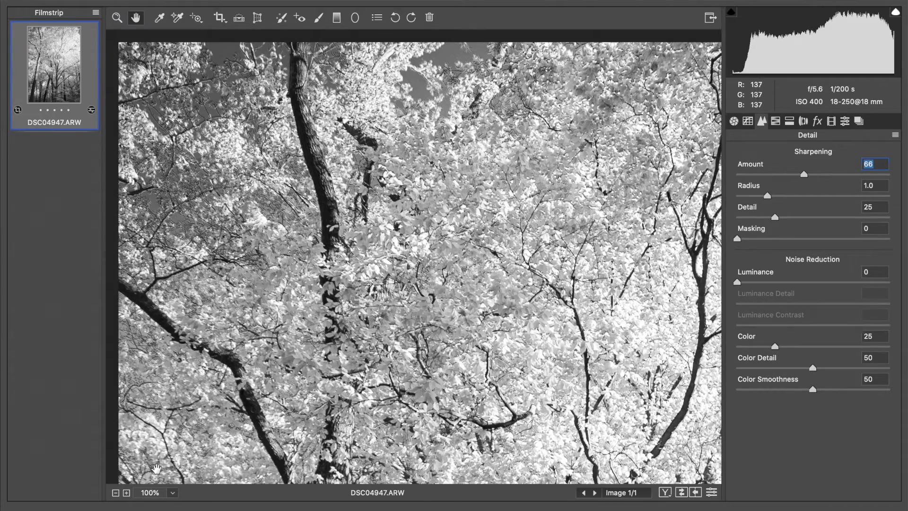
Fit the photo in view and open it in Photoshop as a Gray/16 document
left_click(153, 493)
left_click(202, 506)
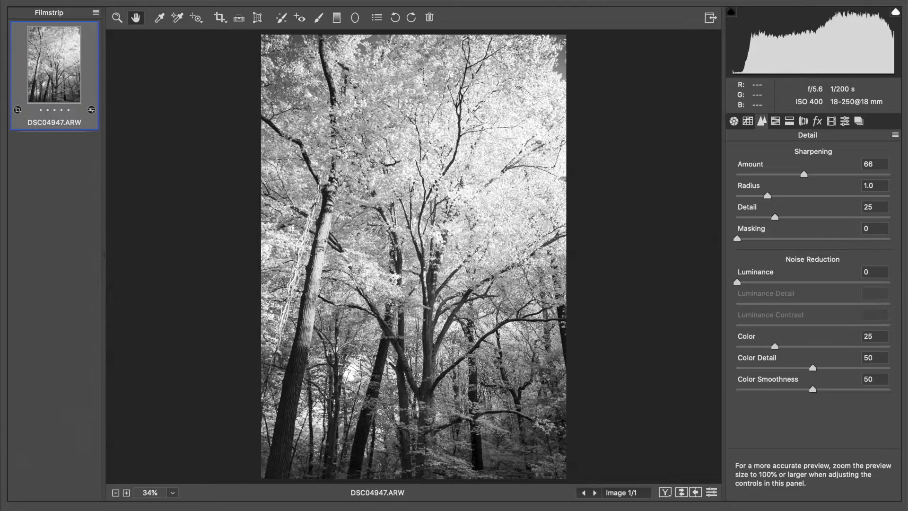
key("Return")
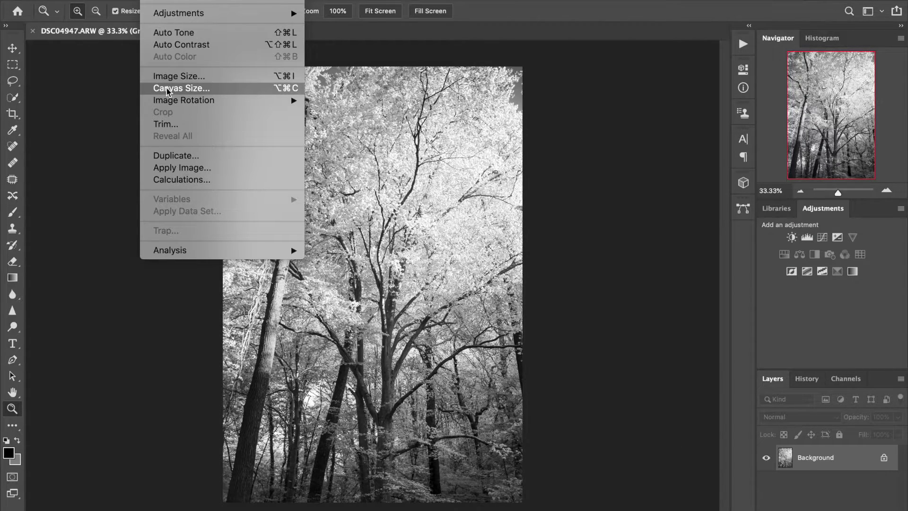
Enlarge the canvas by a relative 2 inches with a white extension colour
left_click(161, 89)
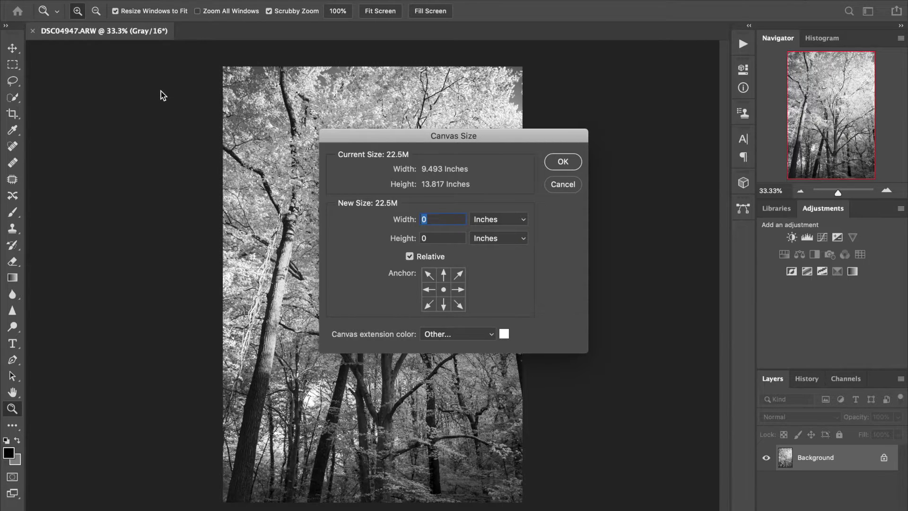
type("2")
key("Tab")
key("Return")
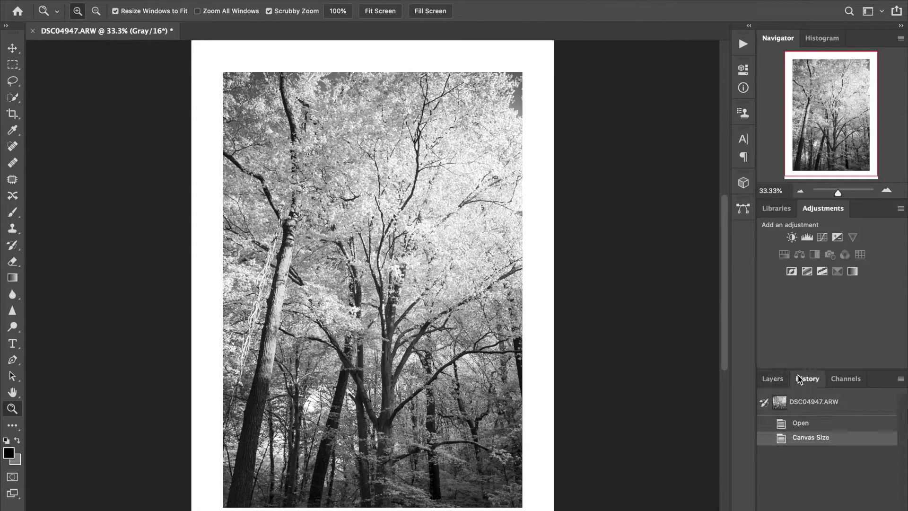
Remove the white canvas border and choose JPEG as the save format
left_click(794, 426)
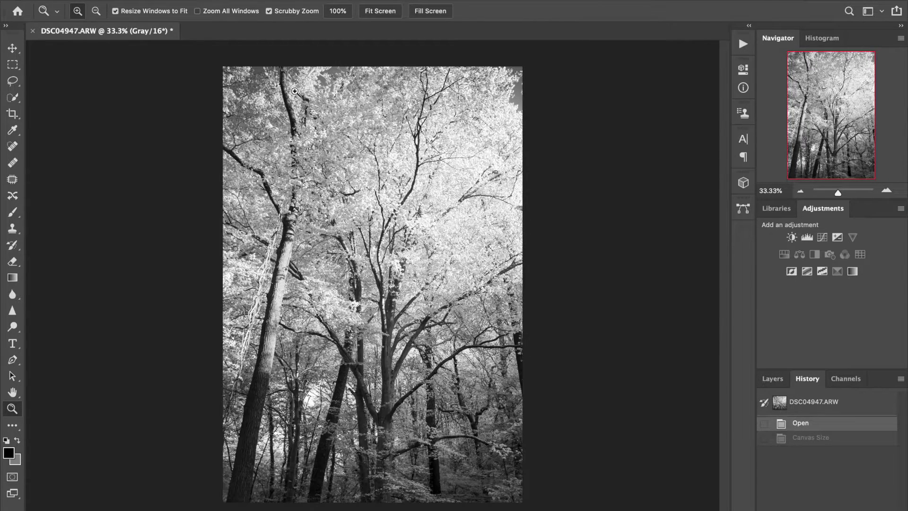
left_click(99, 0)
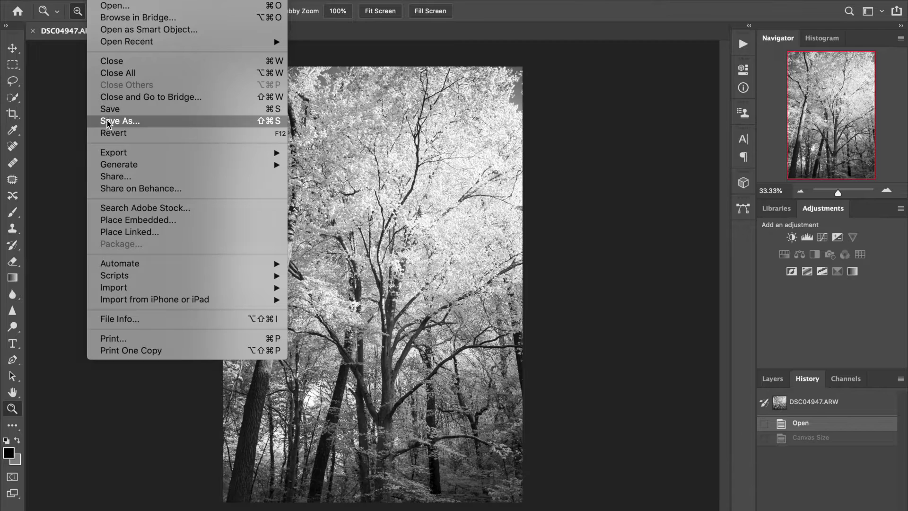
left_click(548, 230)
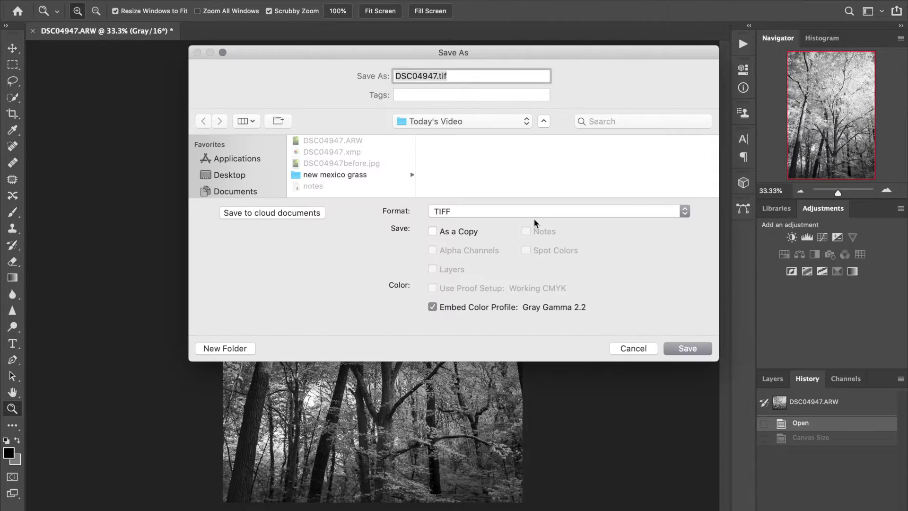
left_click(534, 217)
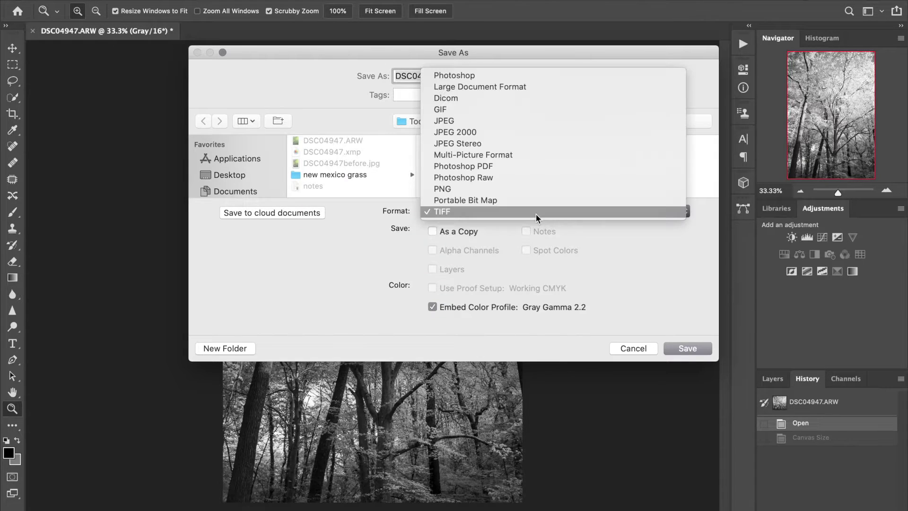
left_click(476, 120)
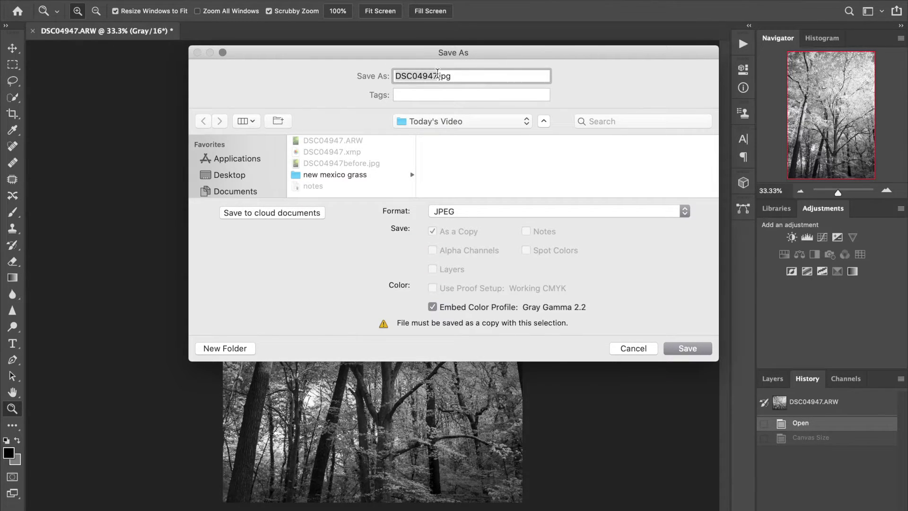
Name the copy DSC04947after.jpg and save it at JPEG quality 10
type("aftwer")
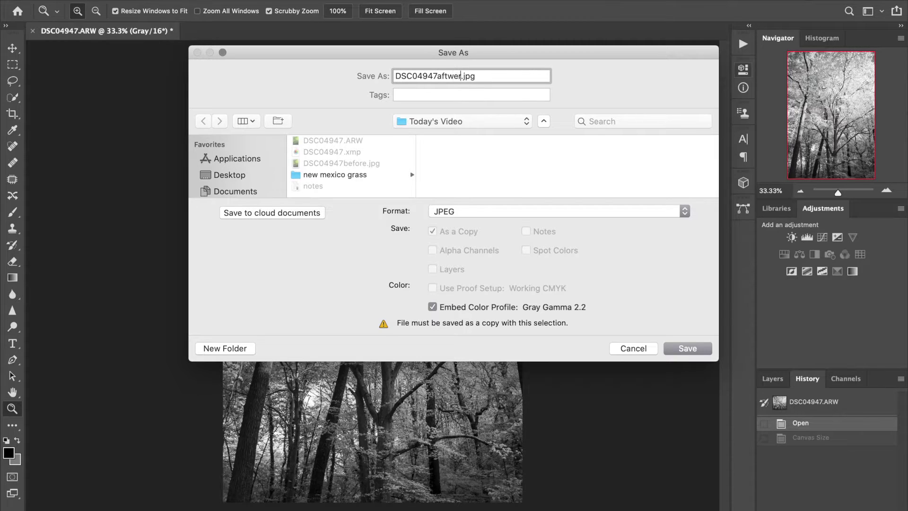
key("BackSpace")
key("BackSpace")
key("BackSpace")
type("ter")
key("Return")
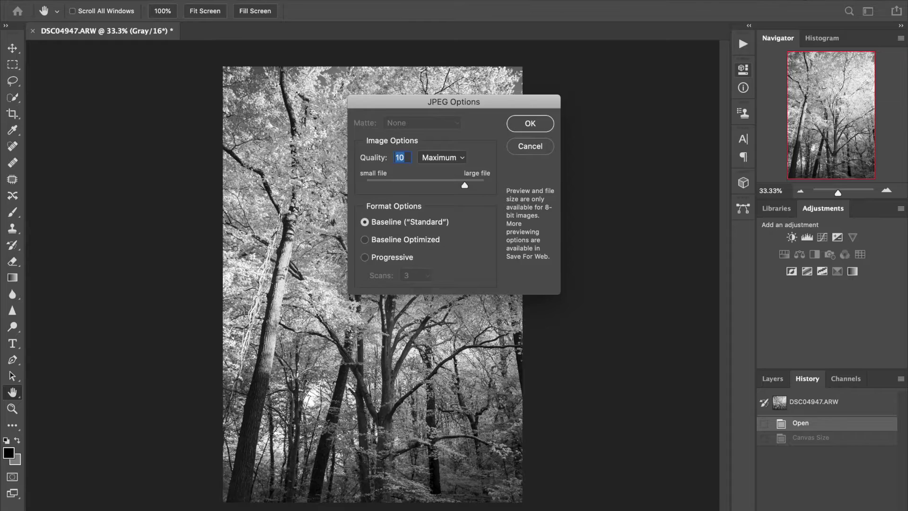
key("Return")
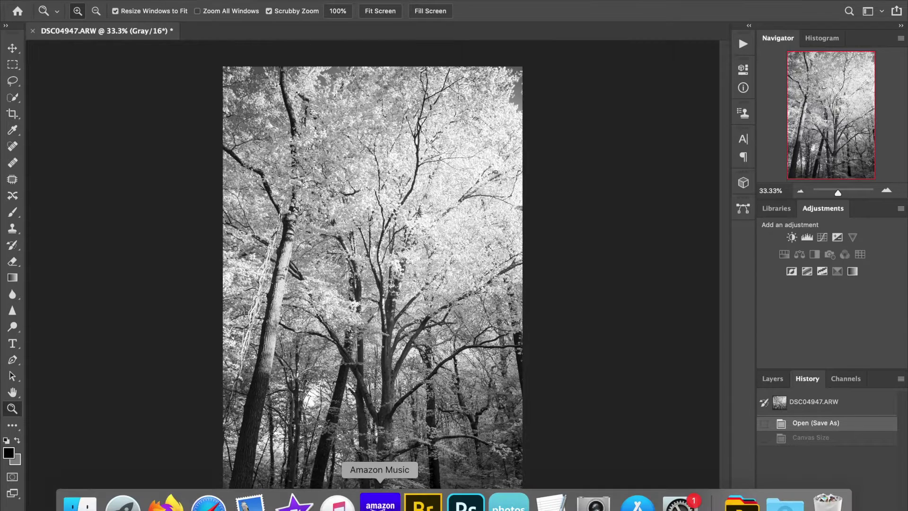
Switch to Adobe Bridge and preview the original DSC04947before.jpg thumbnail
left_click(423, 504)
left_click(254, 450)
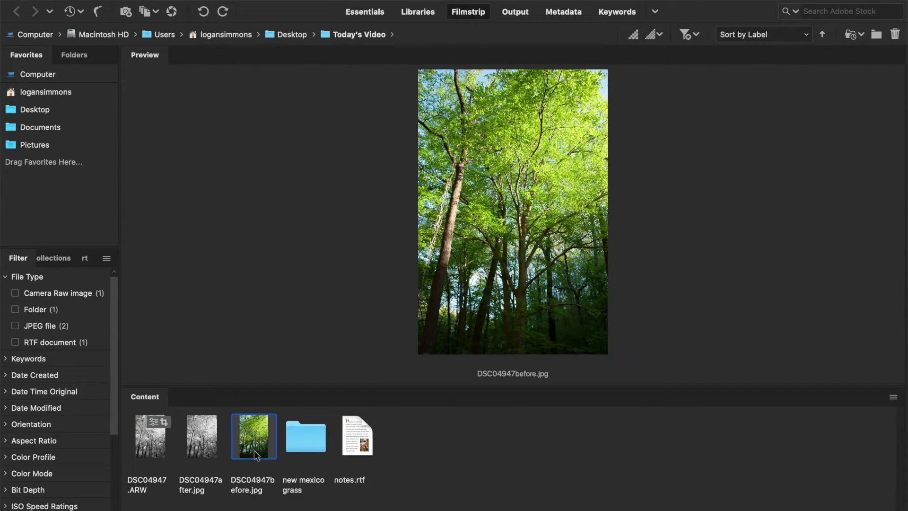